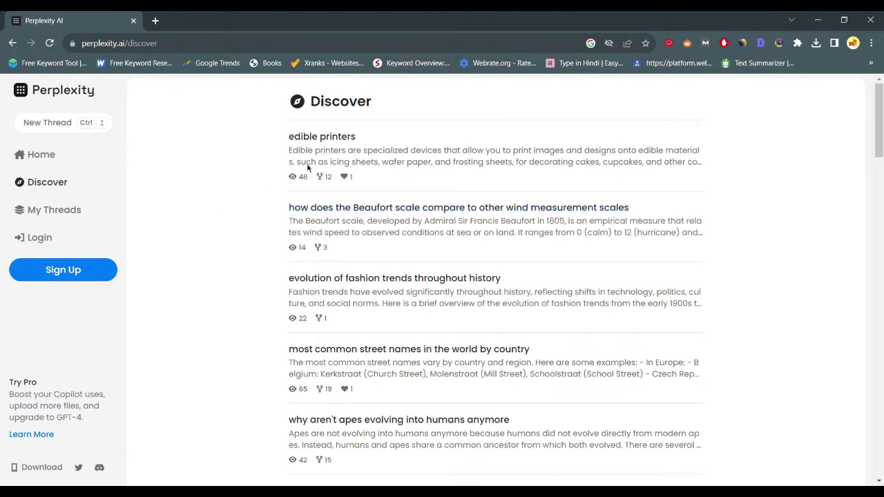
Step: Browse the Discover feed and examine the range of published question threads
scroll(336, 271, "down", 2)
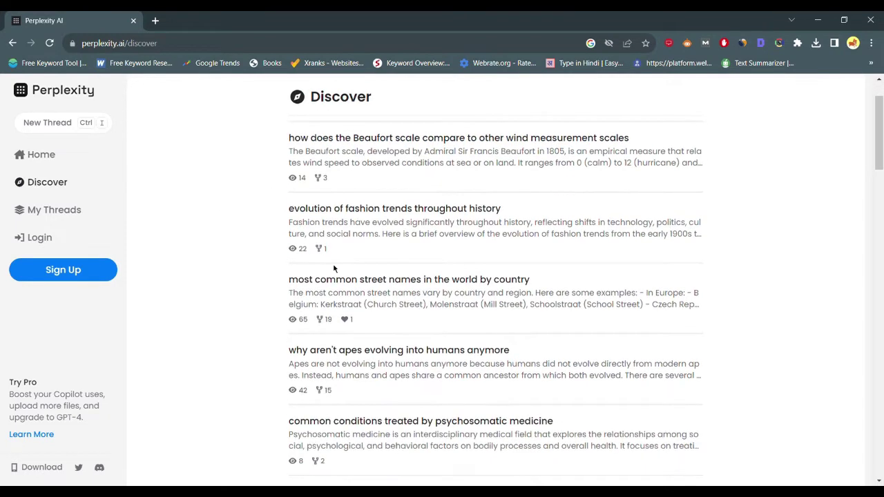
scroll(339, 274, "down", 2)
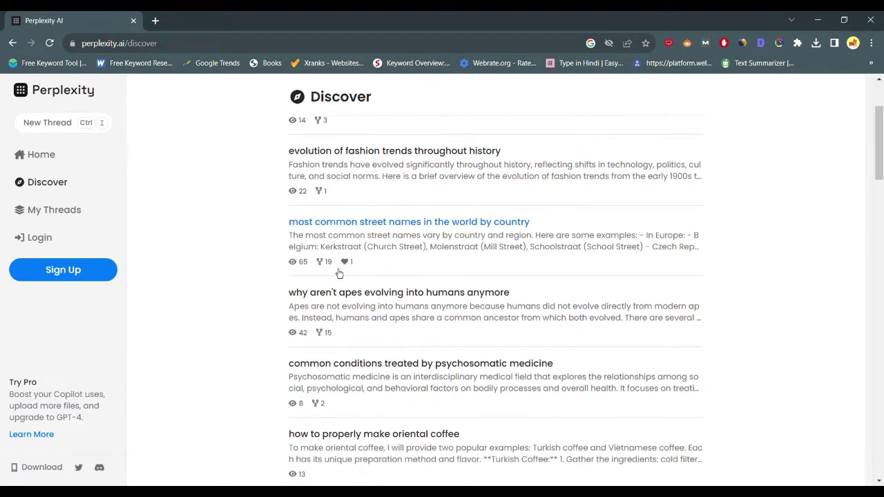
scroll(403, 342, "down", 8)
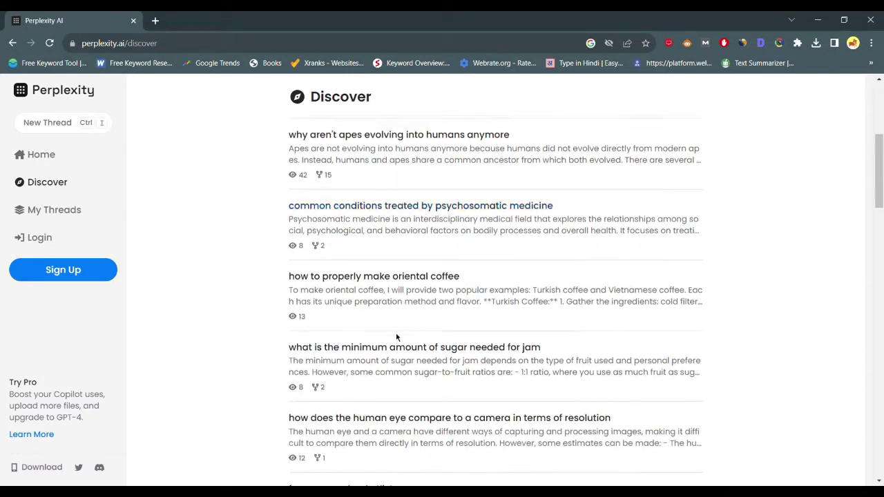
scroll(407, 344, "down", 5)
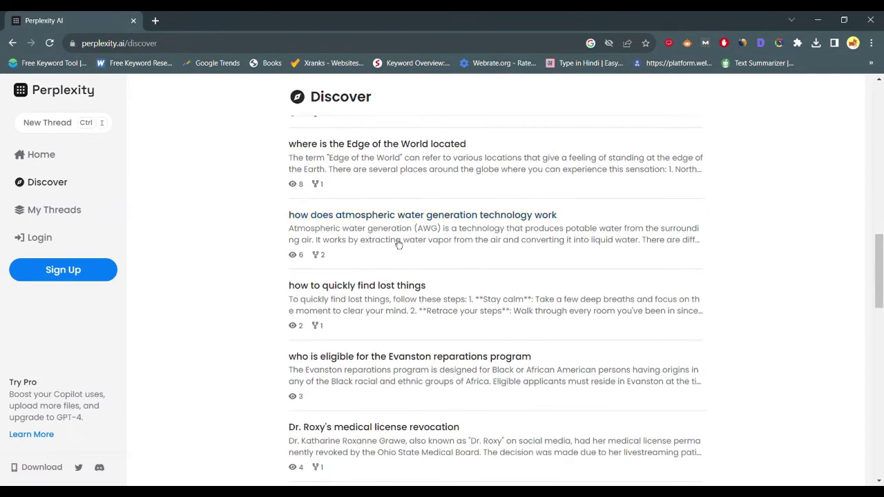
scroll(394, 243, "down", 2)
scroll(394, 239, "down", 8)
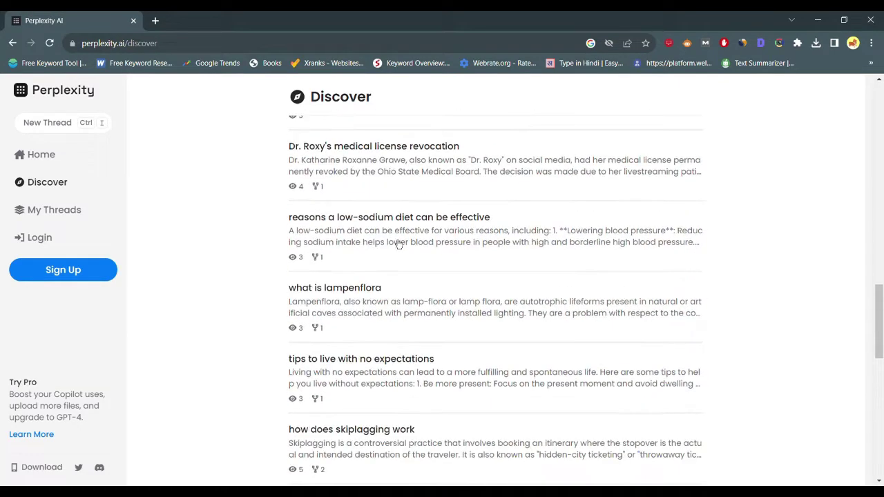
scroll(394, 239, "down", 1)
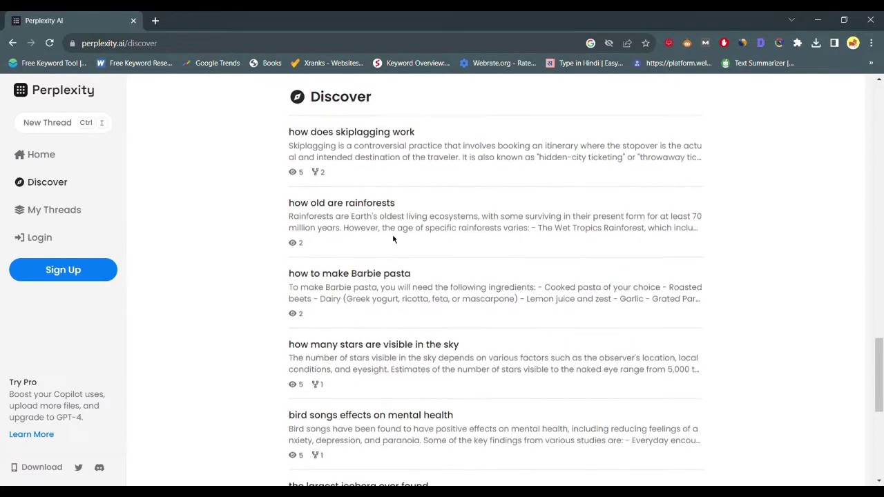
scroll(393, 239, "down", 1)
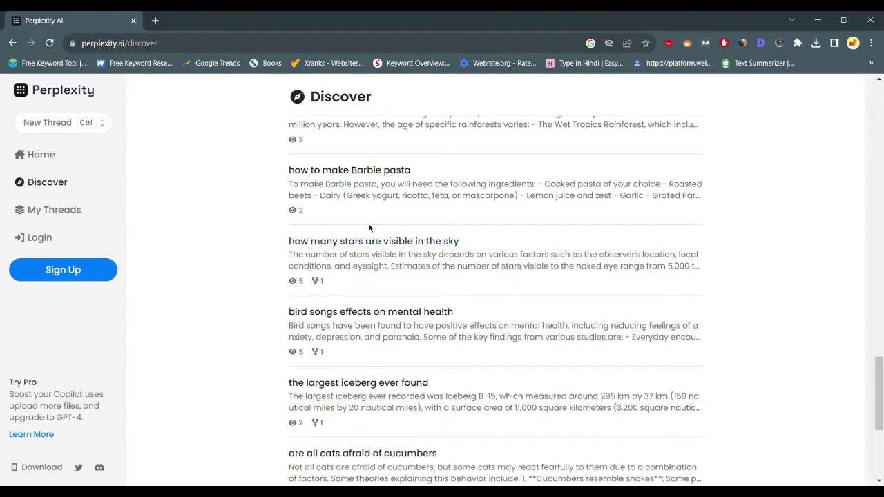
scroll(368, 224, "down", 1)
Step: Return to the home page and ask the question "how to make indian tea"
left_click(13, 43)
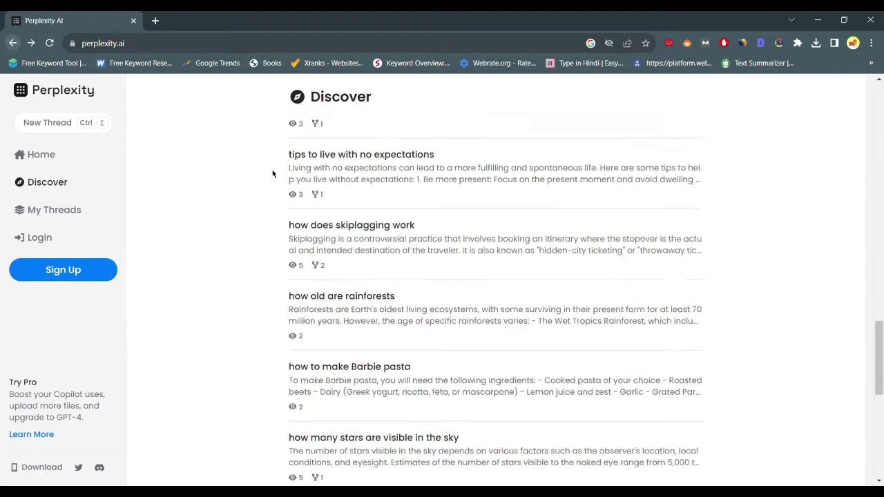
left_click(304, 229)
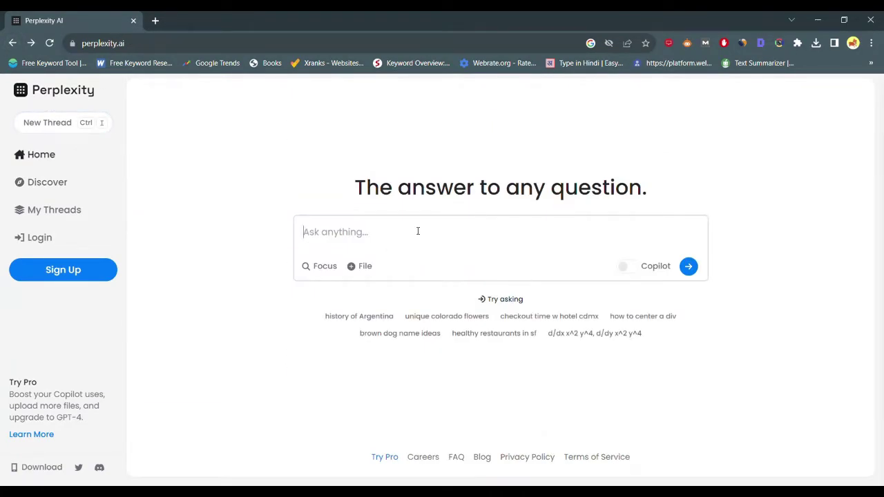
type("how to make indian tea")
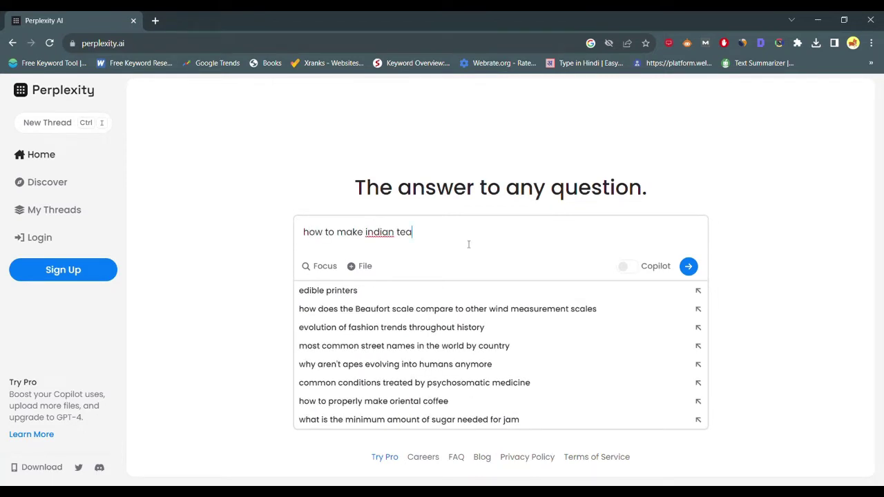
key("Return")
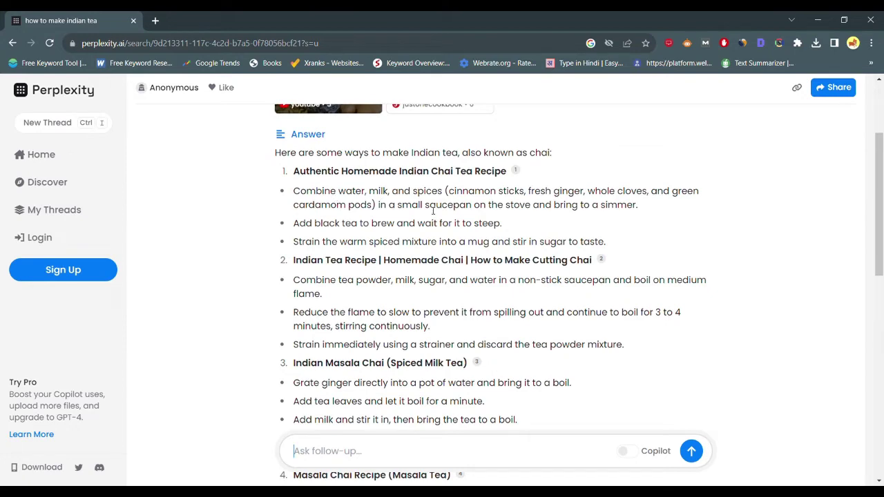
Step: Review the Indian tea answer, examining its recipes, cited sources and related questions
scroll(370, 284, "down", 2)
scroll(368, 285, "down", 1)
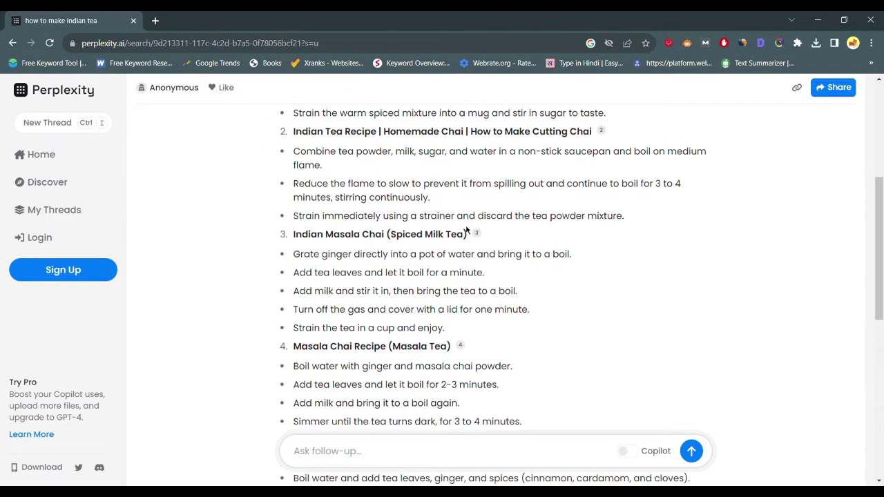
scroll(418, 197, "up", 1)
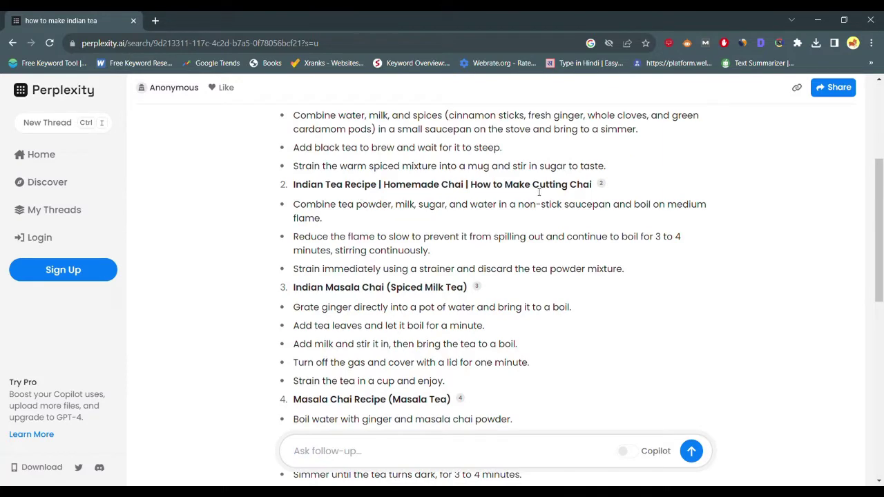
scroll(401, 239, "up", 4)
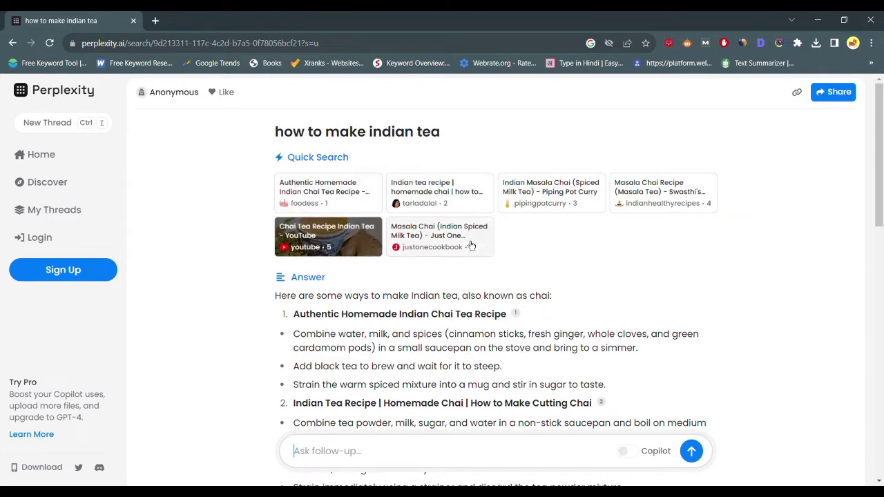
scroll(543, 228, "down", 8)
scroll(388, 253, "down", 2)
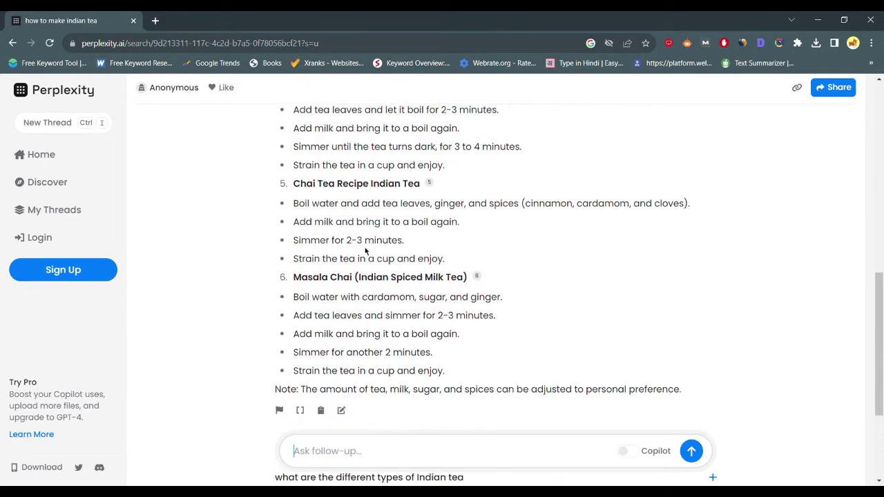
scroll(399, 287, "down", 3)
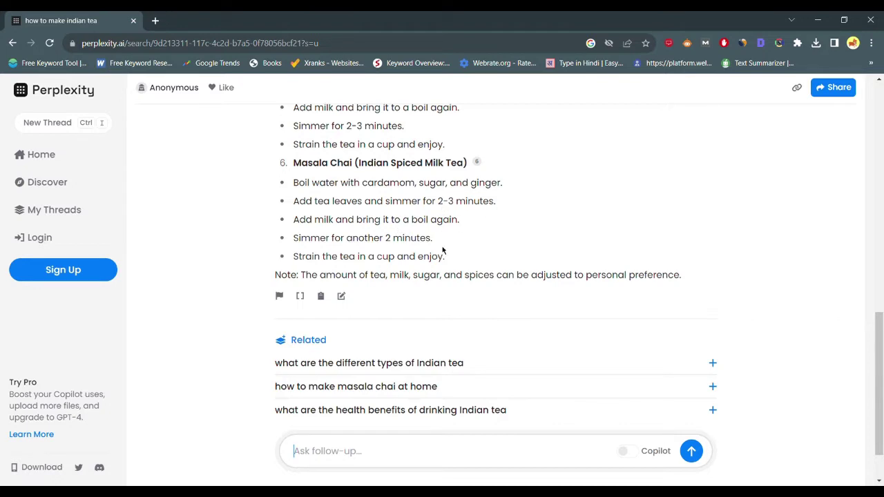
scroll(447, 250, "down", 1)
scroll(449, 254, "up", 1)
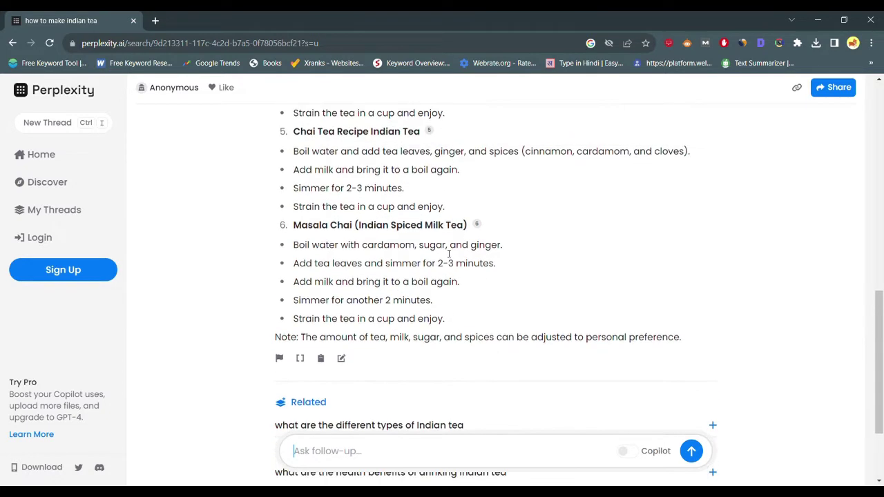
scroll(448, 253, "up", 1)
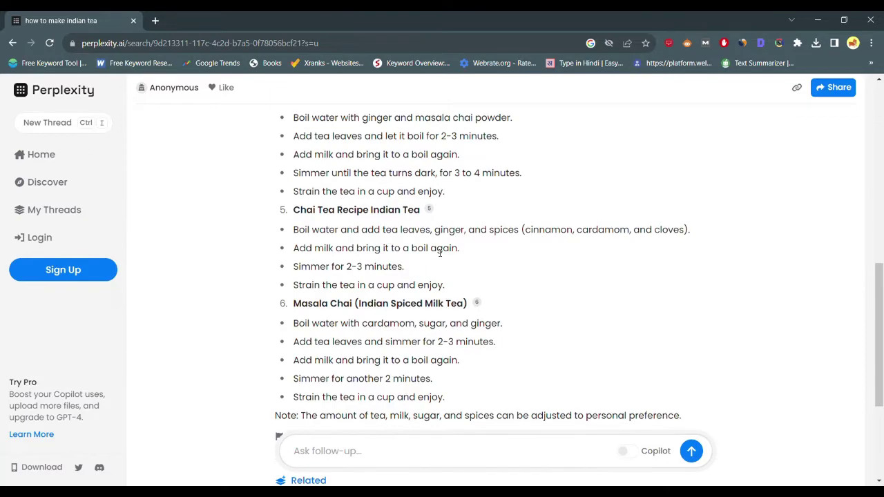
scroll(439, 252, "up", 8)
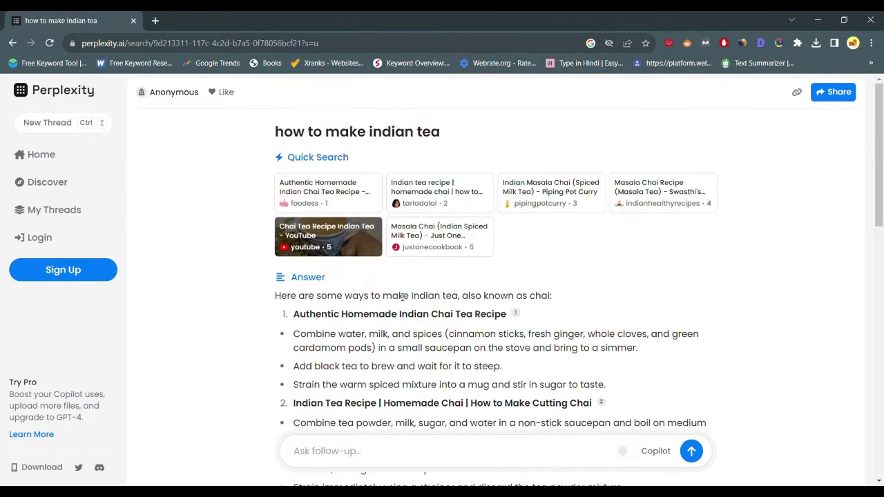
Step: Ask the related question "what are the health benefits of drinking Indian tea" as a follow-up in the thread
scroll(403, 296, "down", 3)
scroll(403, 297, "up", 3)
scroll(371, 374, "down", 12)
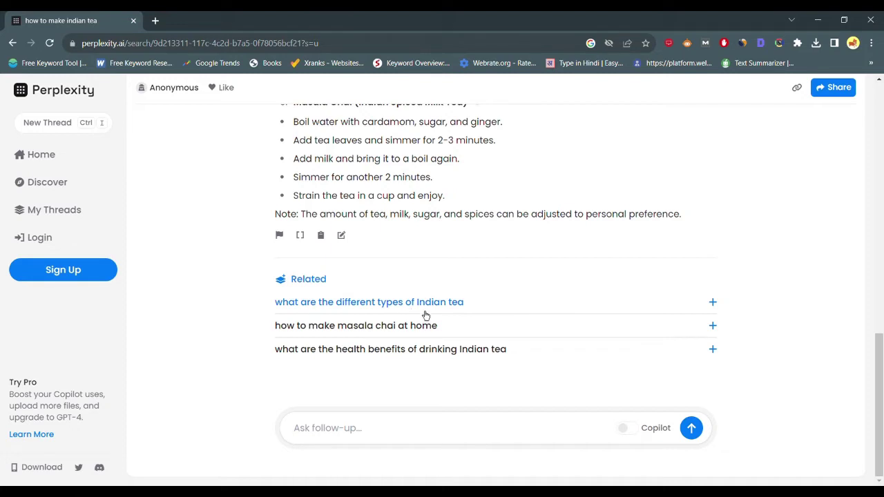
left_click(437, 352)
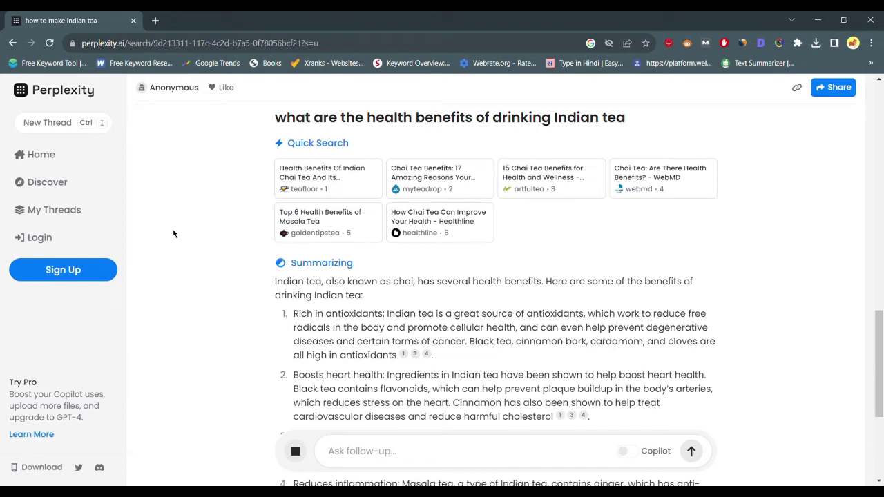
Step: Read through the health benefits answer, including its numbered points, citations and related questions
scroll(173, 234, "down", 2)
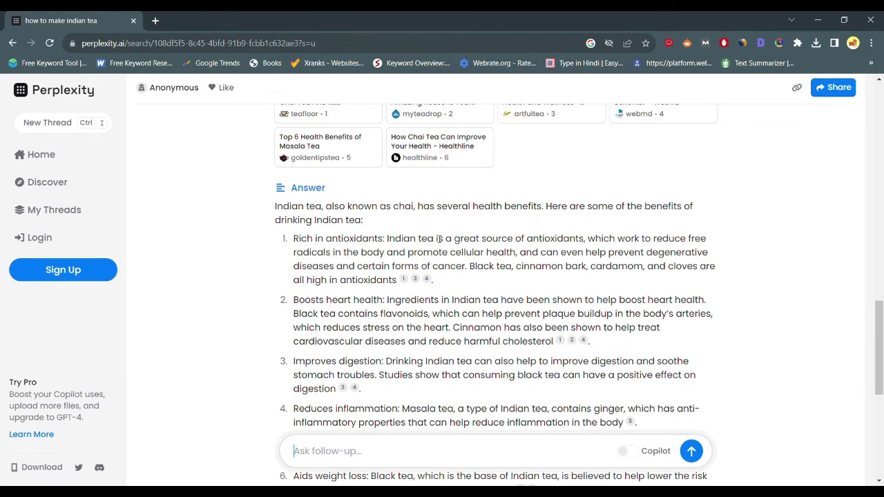
scroll(370, 285, "down", 1)
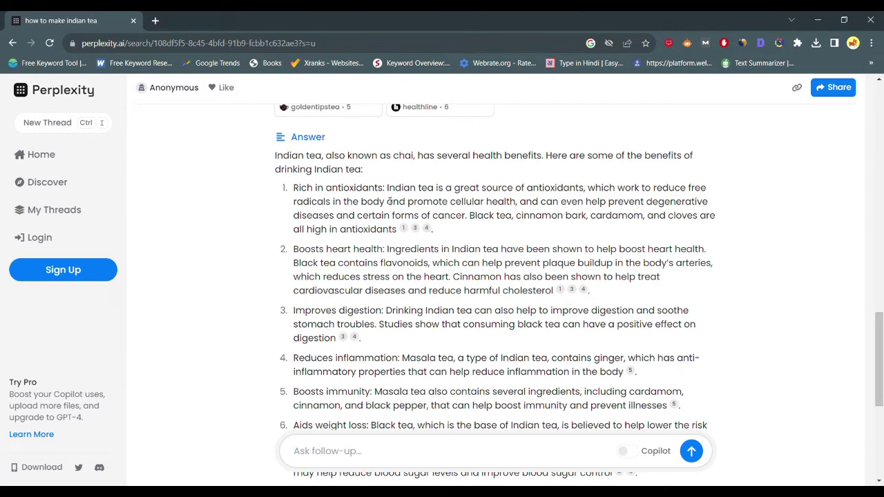
scroll(329, 246, "down", 1)
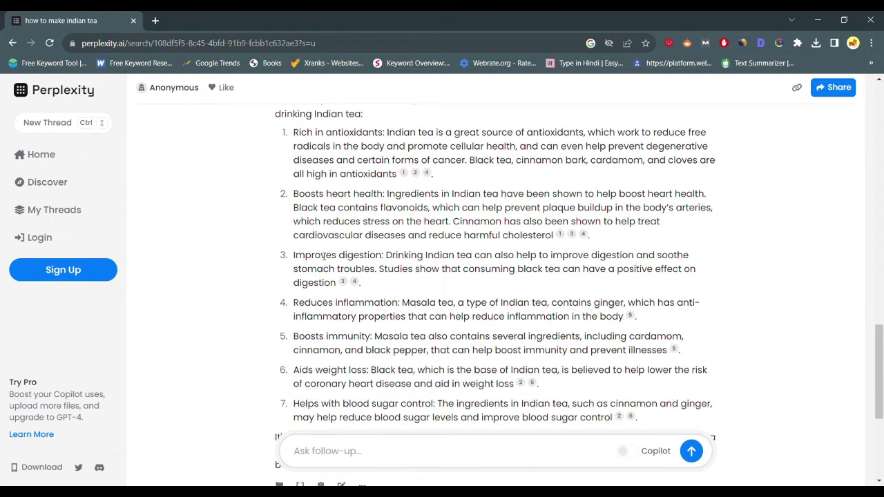
scroll(368, 280, "down", 1)
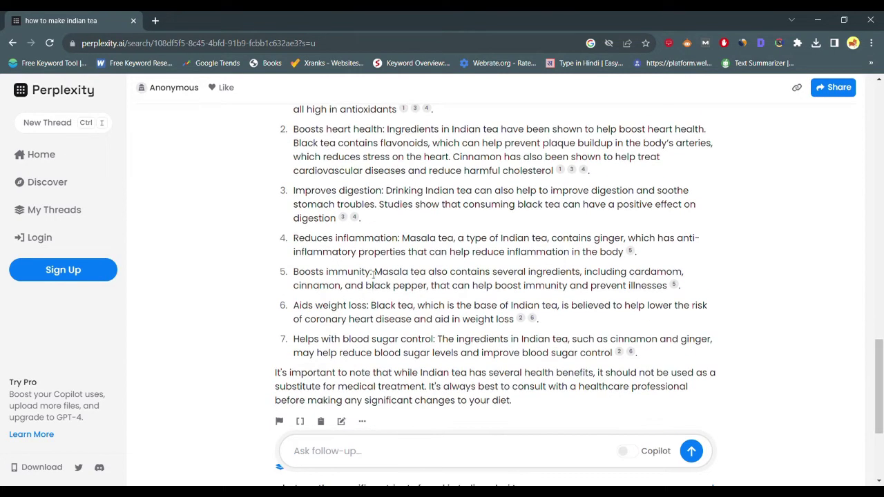
scroll(377, 291, "down", 1)
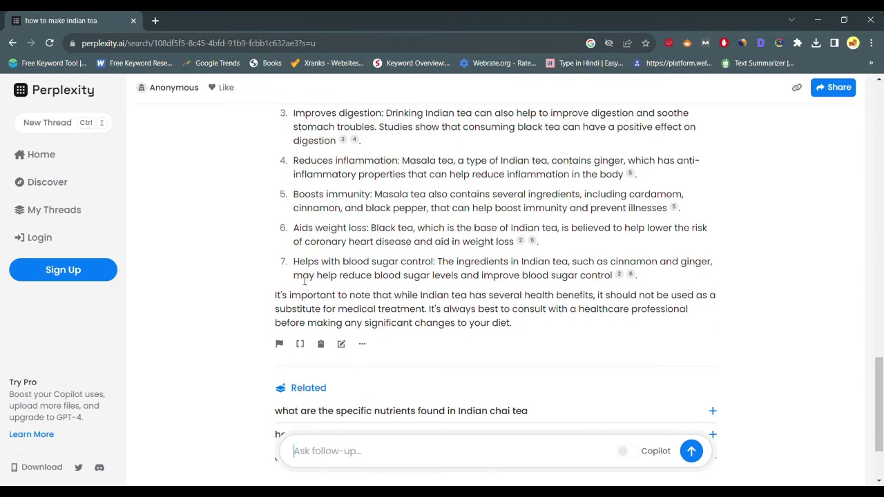
scroll(429, 315, "down", 2)
scroll(483, 221, "up", 4)
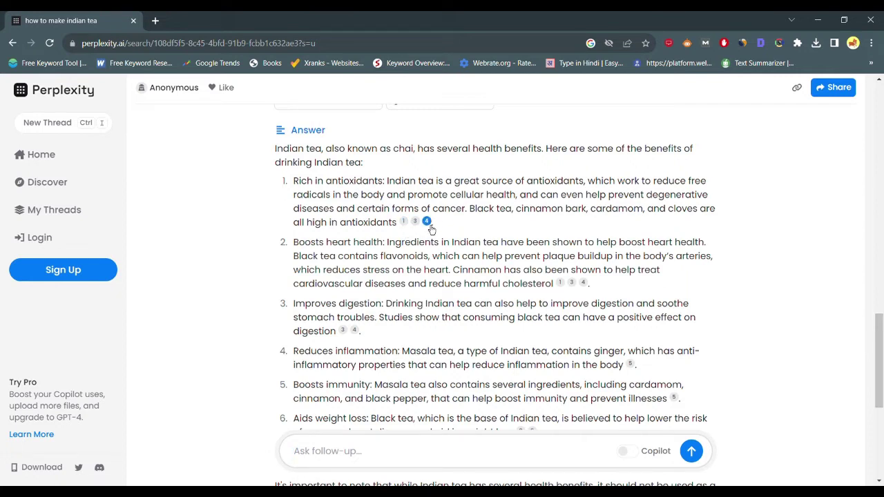
scroll(419, 243, "up", 2)
scroll(419, 244, "up", 5)
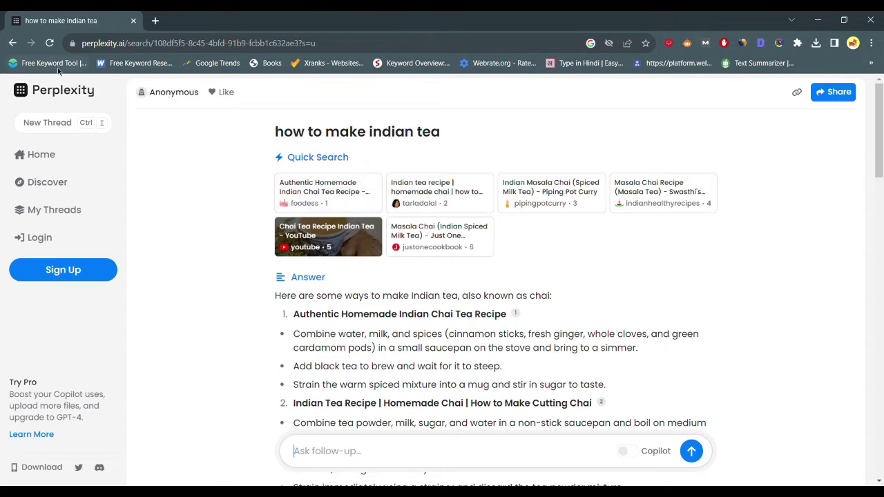
Step: Return to the home page and ask the question "how to quickly find lost things"
left_click(13, 44)
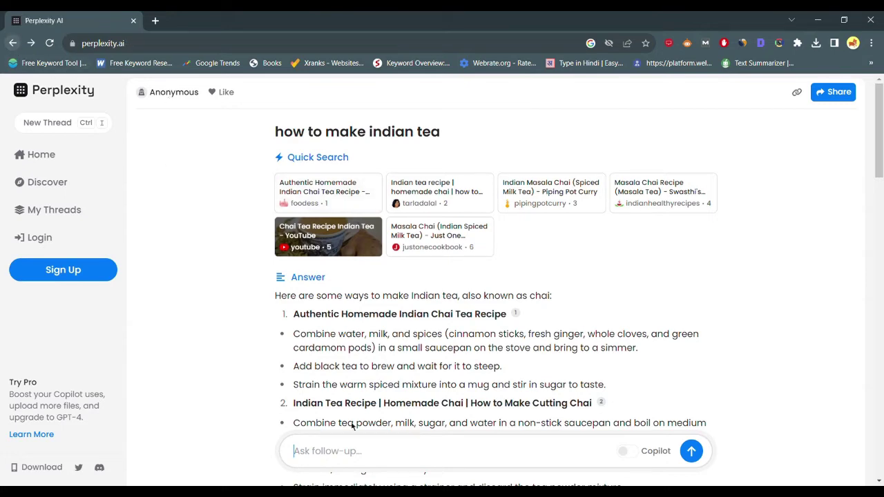
left_click(409, 231)
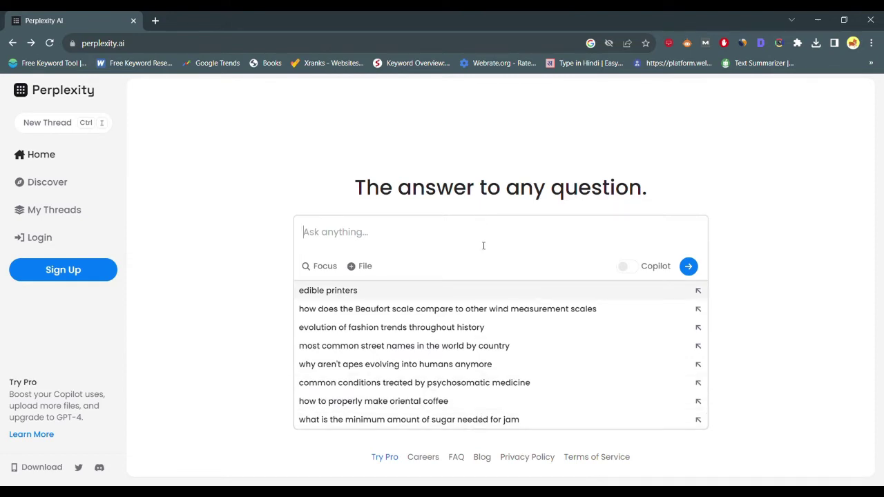
type("how to quickly find lost things")
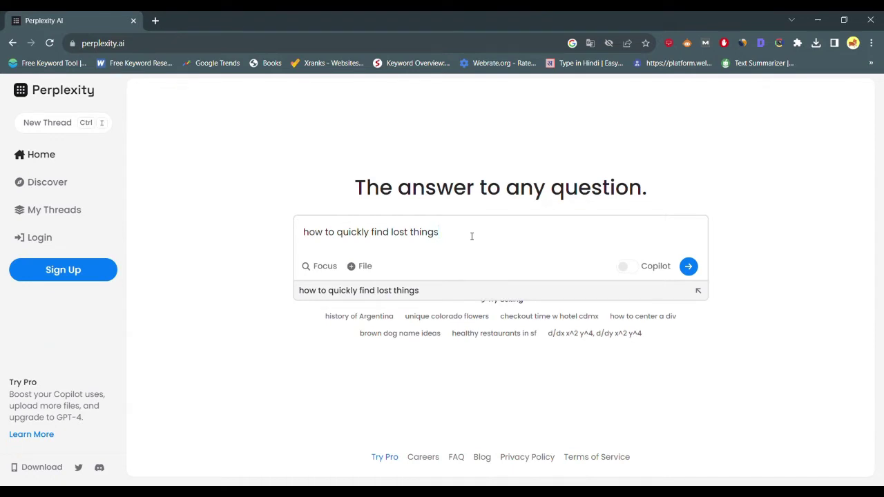
key("Return")
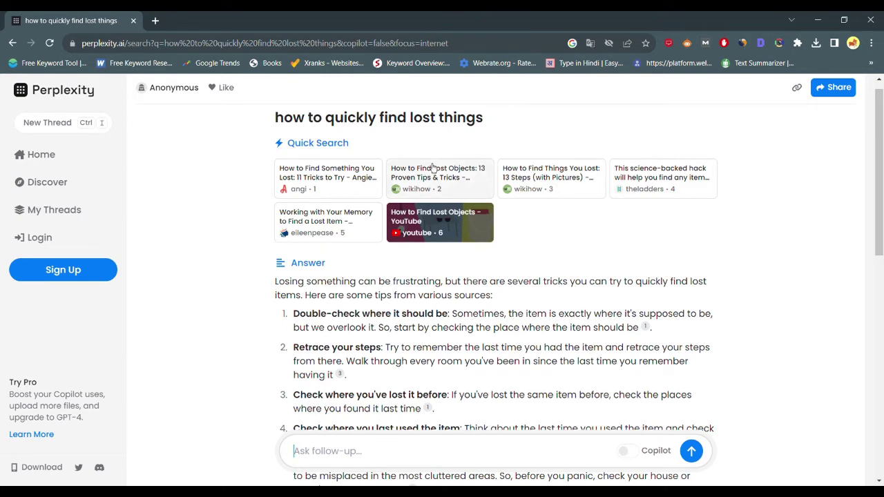
Step: Read through the answer on quickly finding lost things, examining its source cards, ten numbered tips and citations
scroll(314, 257, "down", 1)
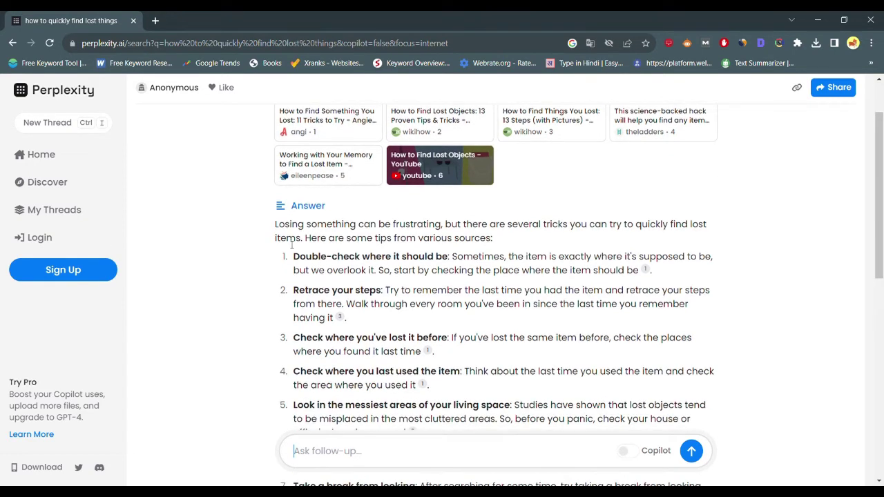
scroll(292, 244, "up", 1)
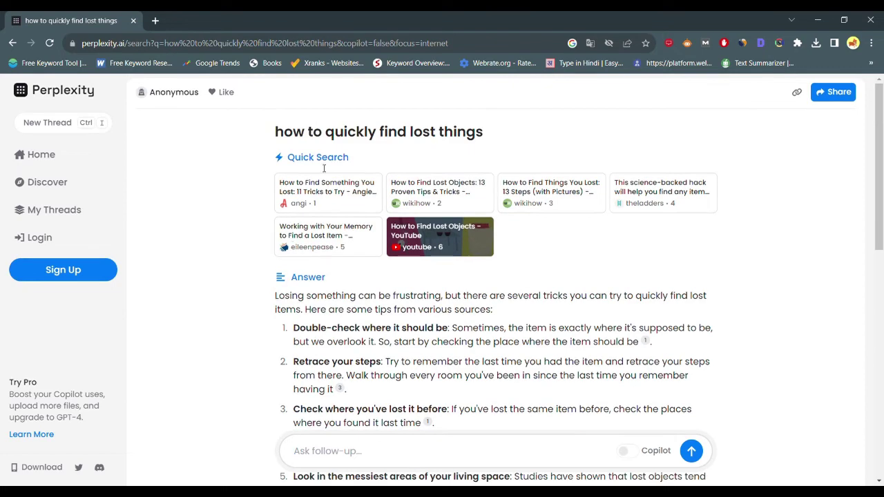
scroll(300, 181, "down", 2)
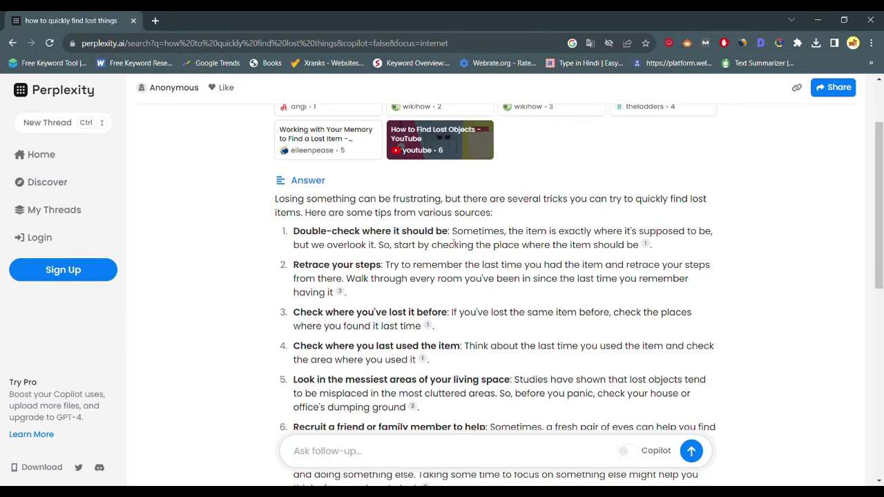
scroll(418, 294, "down", 1)
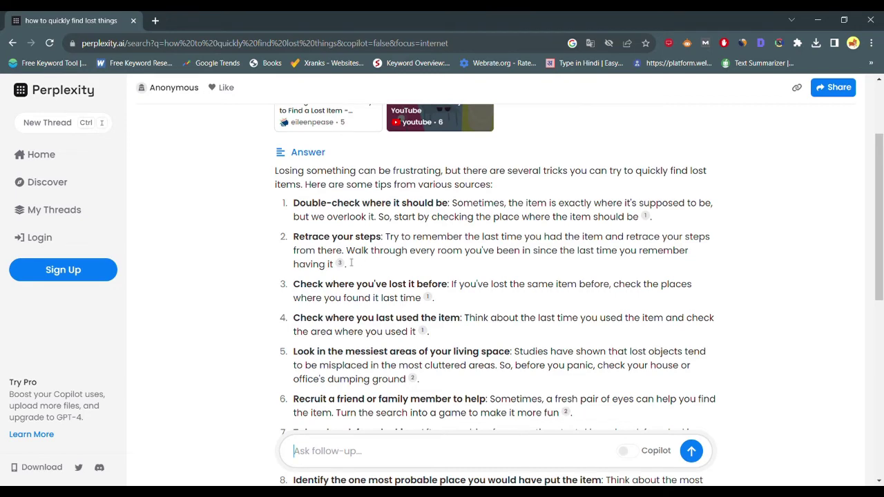
scroll(393, 273, "down", 1)
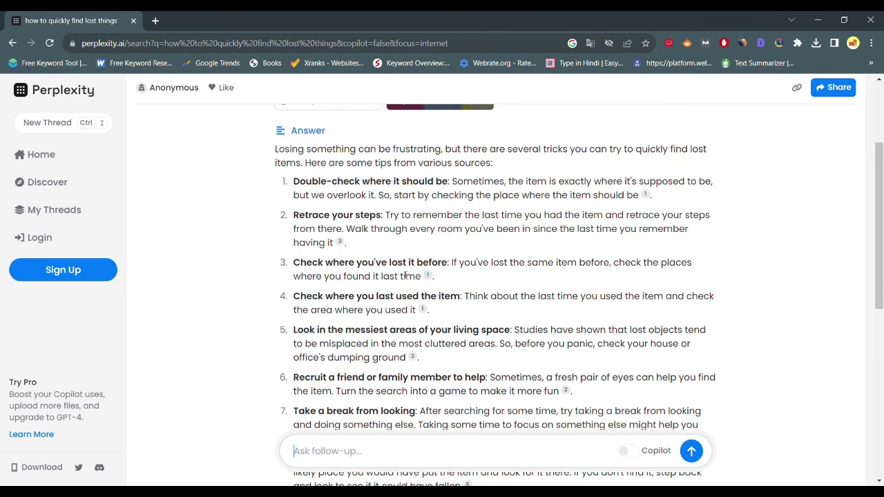
scroll(399, 294, "down", 1)
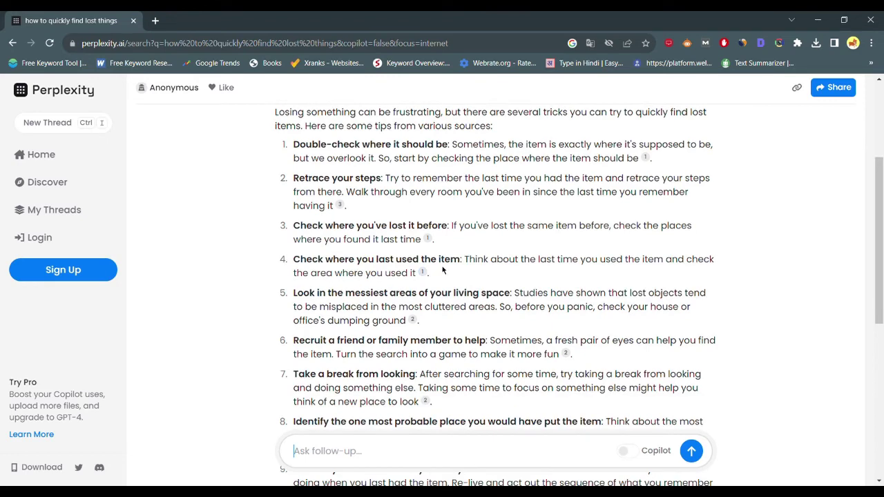
scroll(462, 274, "down", 1)
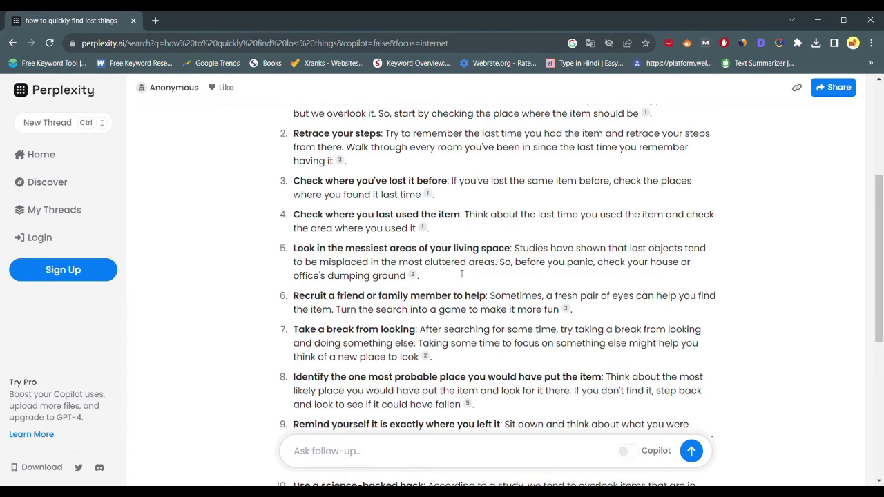
scroll(461, 275, "down", 3)
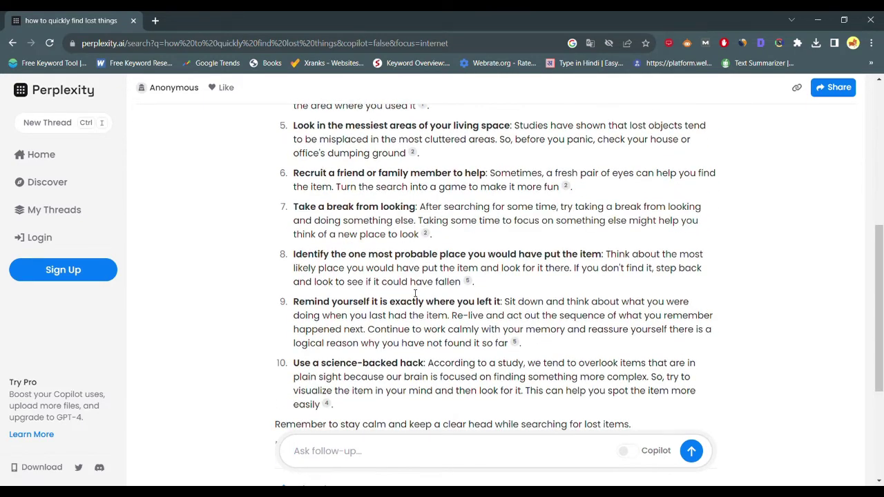
scroll(415, 294, "down", 2)
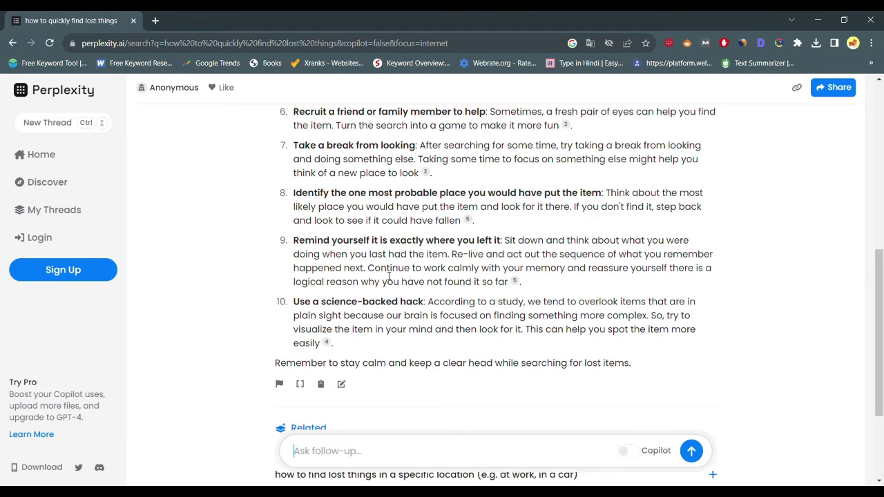
scroll(393, 280, "up", 1)
scroll(358, 291, "up", 1)
scroll(358, 272, "up", 4)
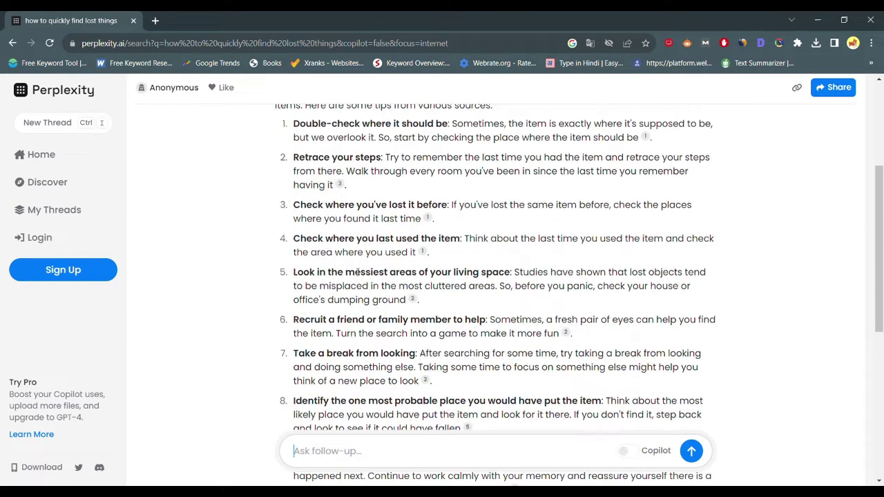
scroll(358, 271, "up", 2)
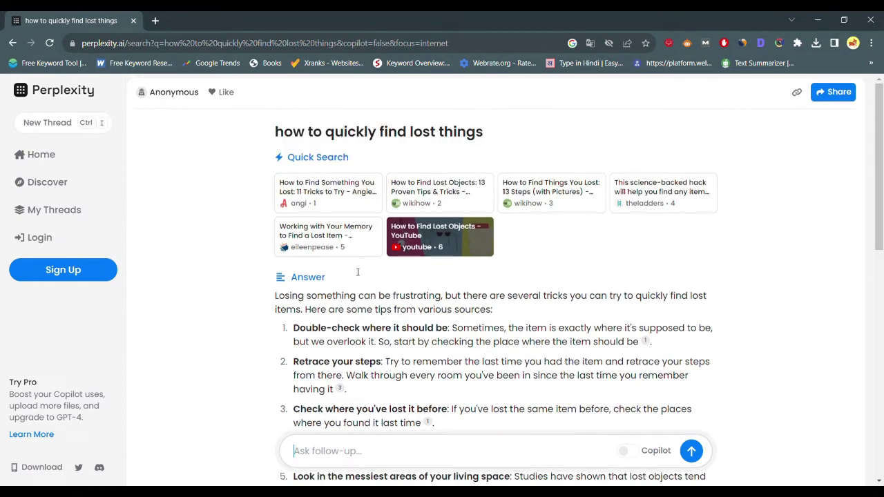
scroll(351, 268, "down", 2)
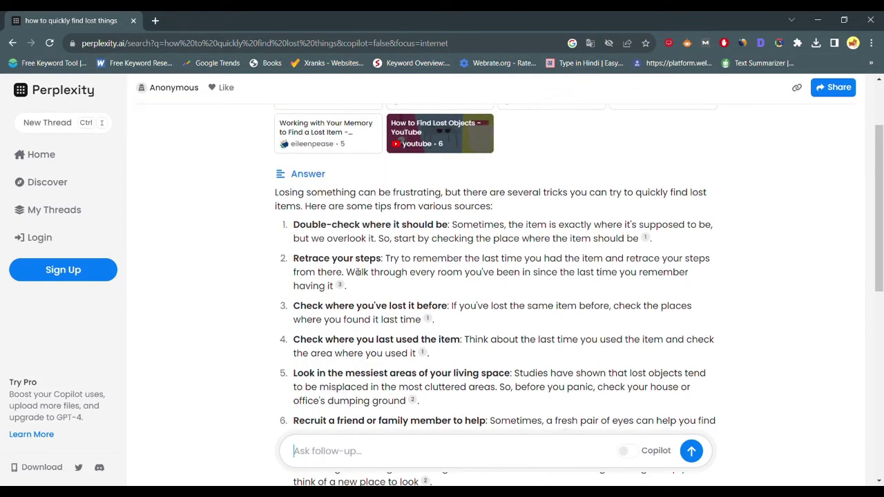
scroll(352, 268, "down", 1)
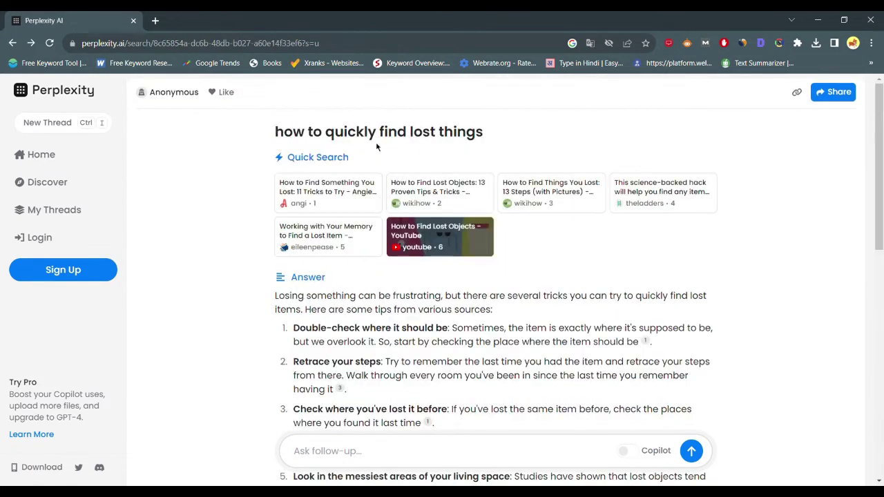
Step: Open the second cited source, wikiHow's "How to Find Lost Objects", and skim the article's methods for finding lost items
left_click(423, 198)
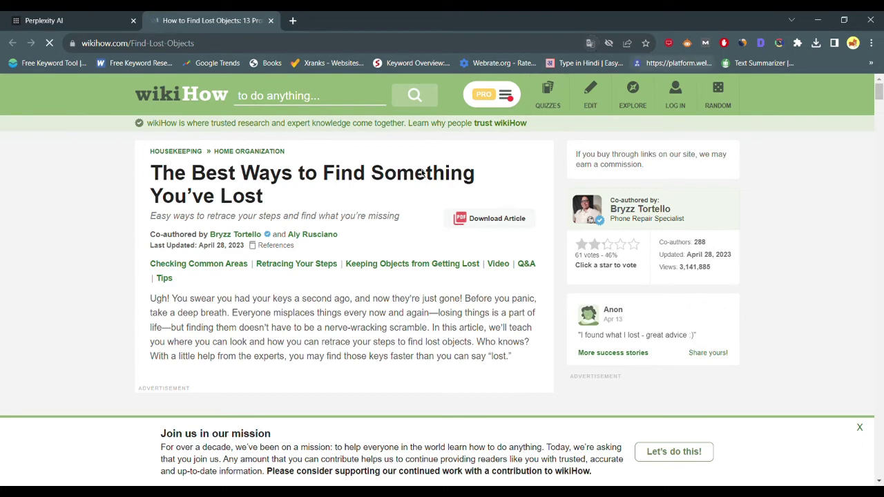
scroll(303, 324, "down", 4)
scroll(302, 324, "down", 10)
scroll(303, 325, "down", 15)
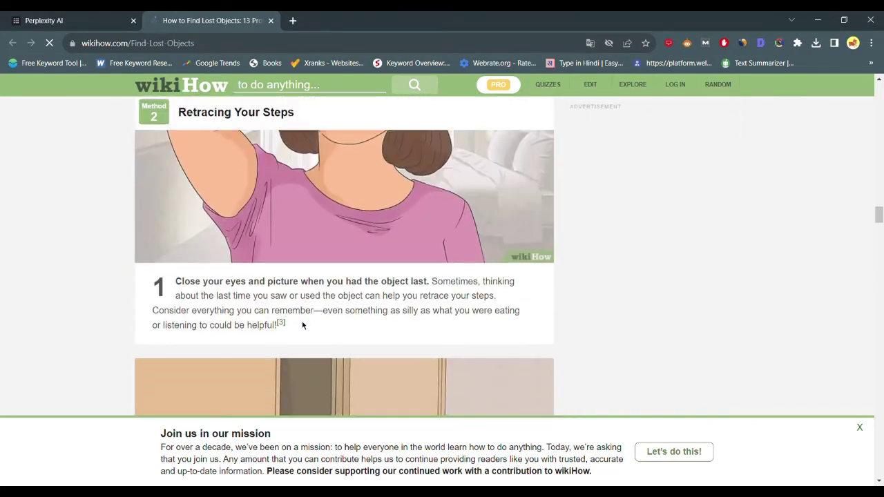
scroll(304, 324, "down", 15)
scroll(304, 325, "down", 20)
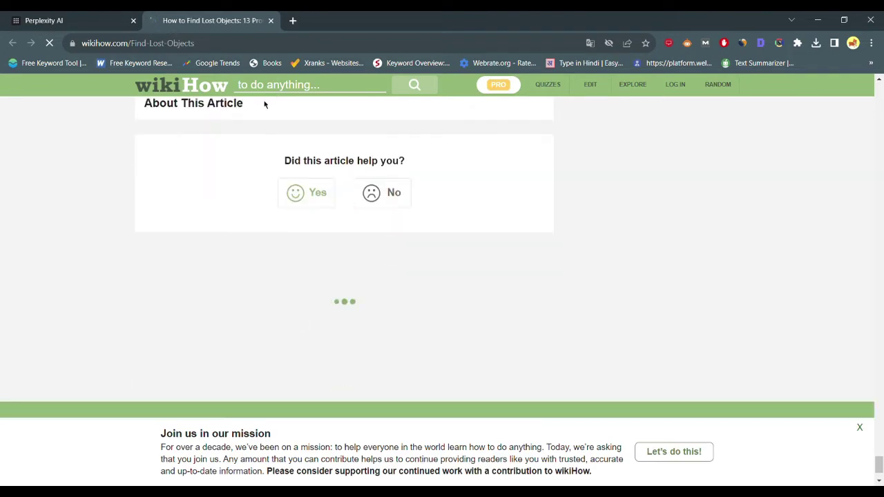
scroll(264, 102, "up", 15)
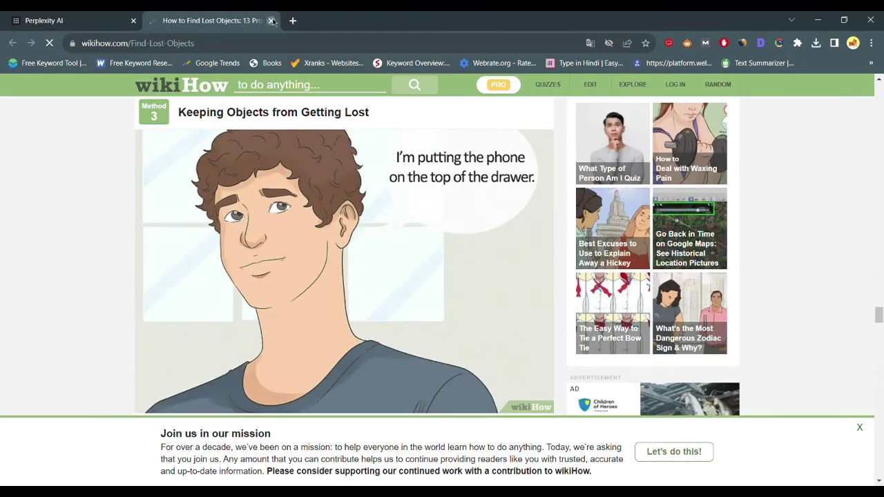
Step: Close the wikiHow article and go from the lost things thread back to the Perplexity home page
left_click(270, 21)
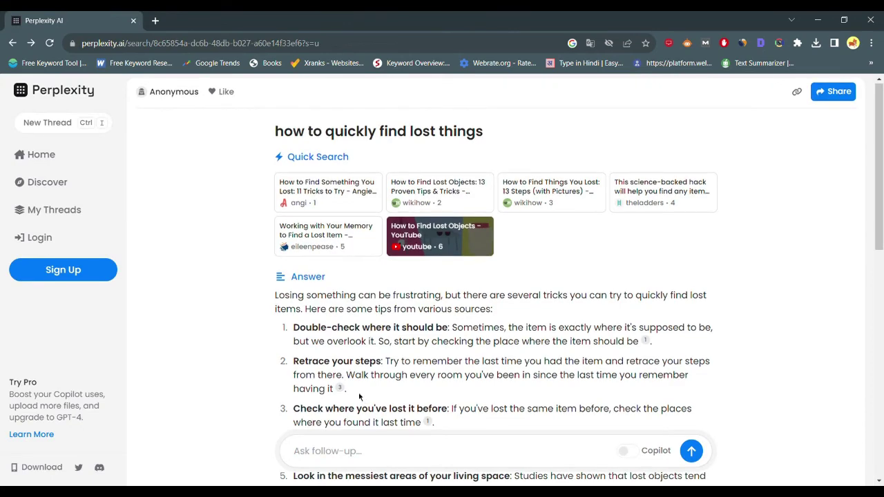
scroll(397, 330, "down", 1)
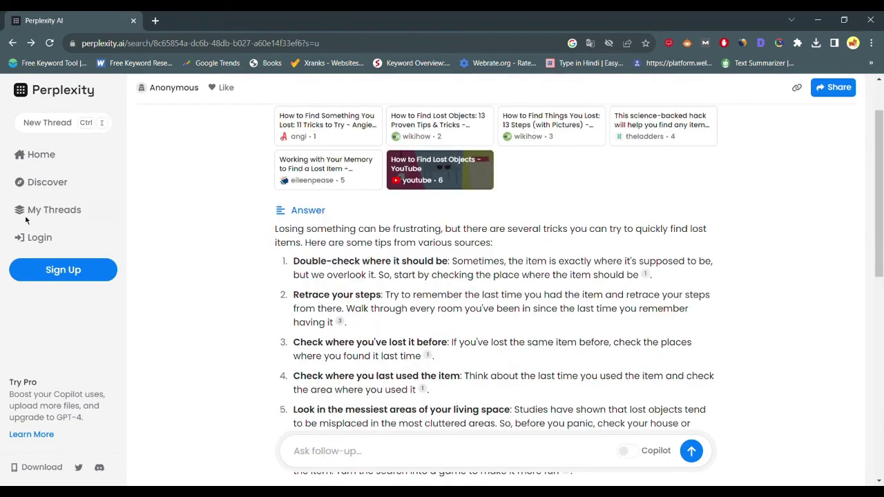
left_click(64, 169)
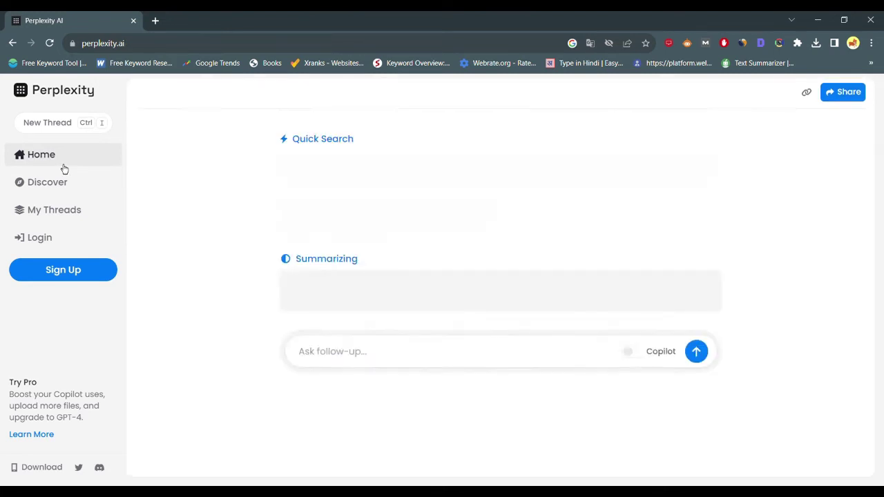